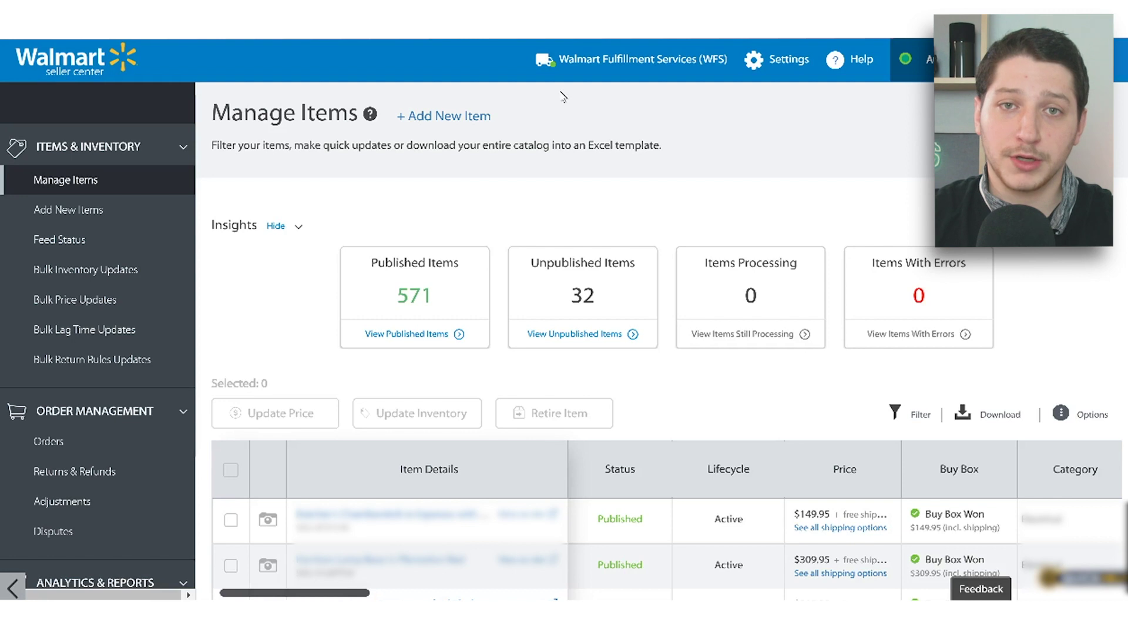
Show the General Settings dropdown from the Settings gear over Manage Items.
left_click(777, 59)
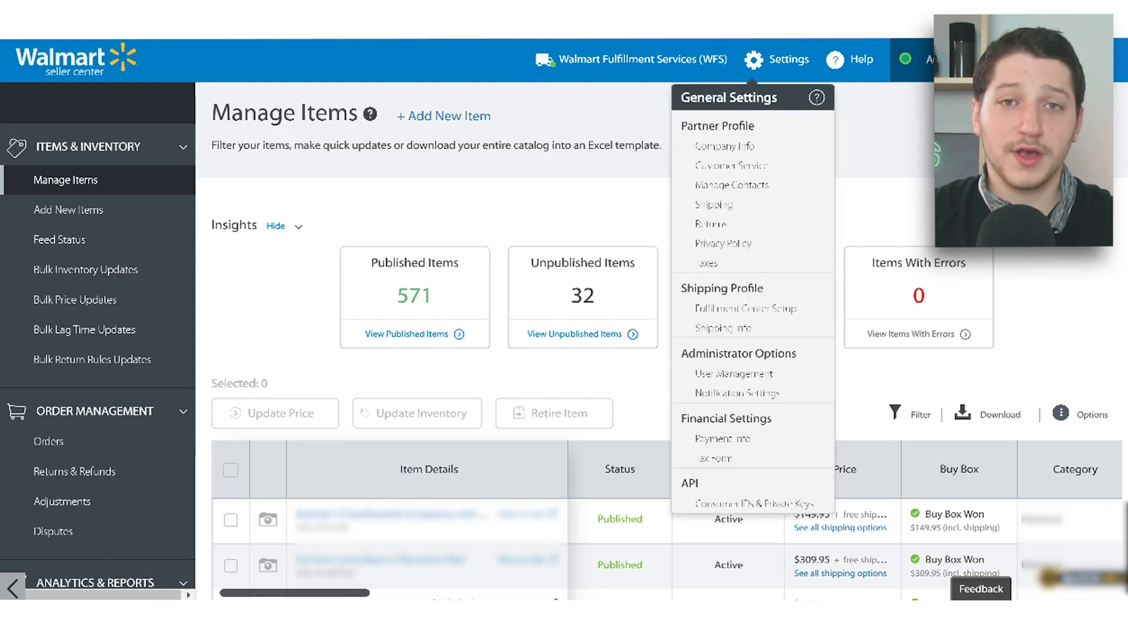
left_click(605, 117)
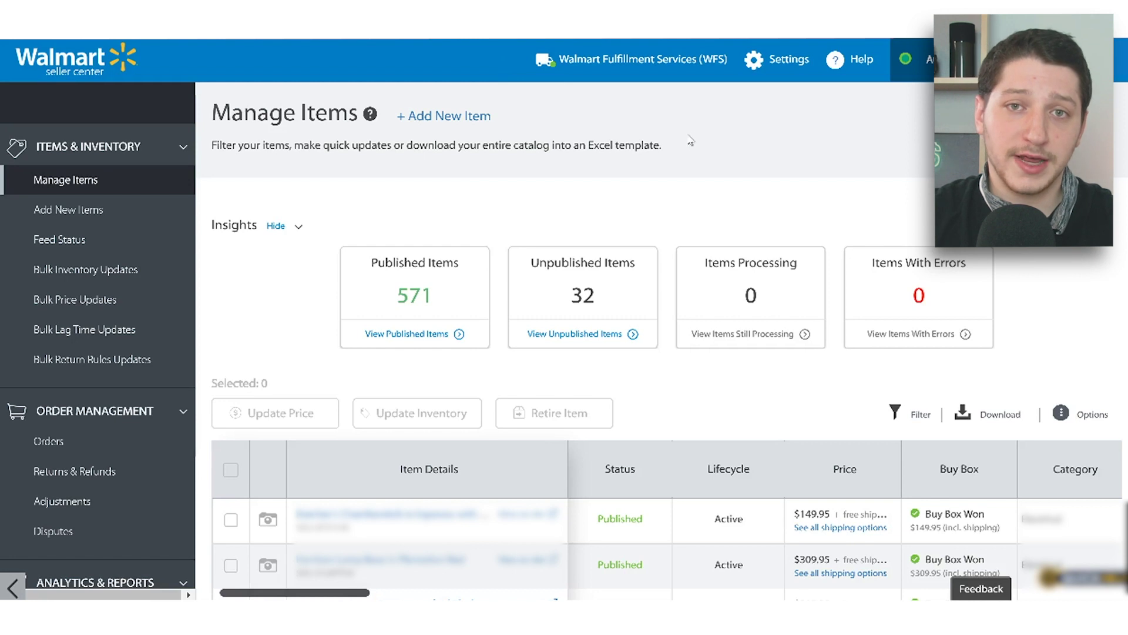
left_click(782, 59)
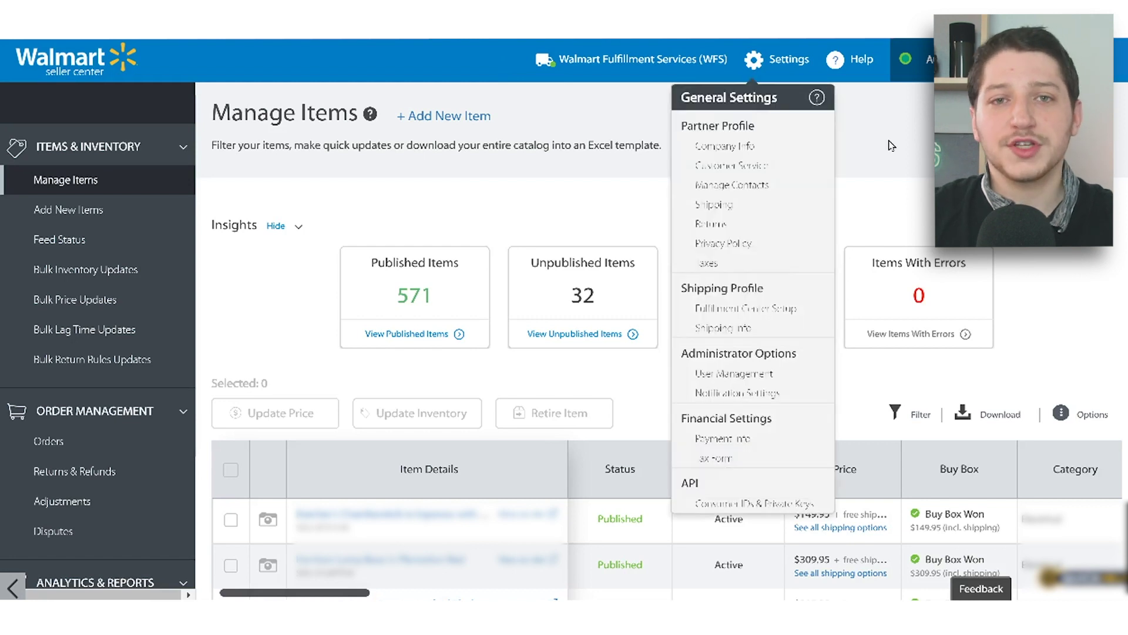
Open the Partner Profile's Company Info and scroll through the company details form.
left_click(772, 164)
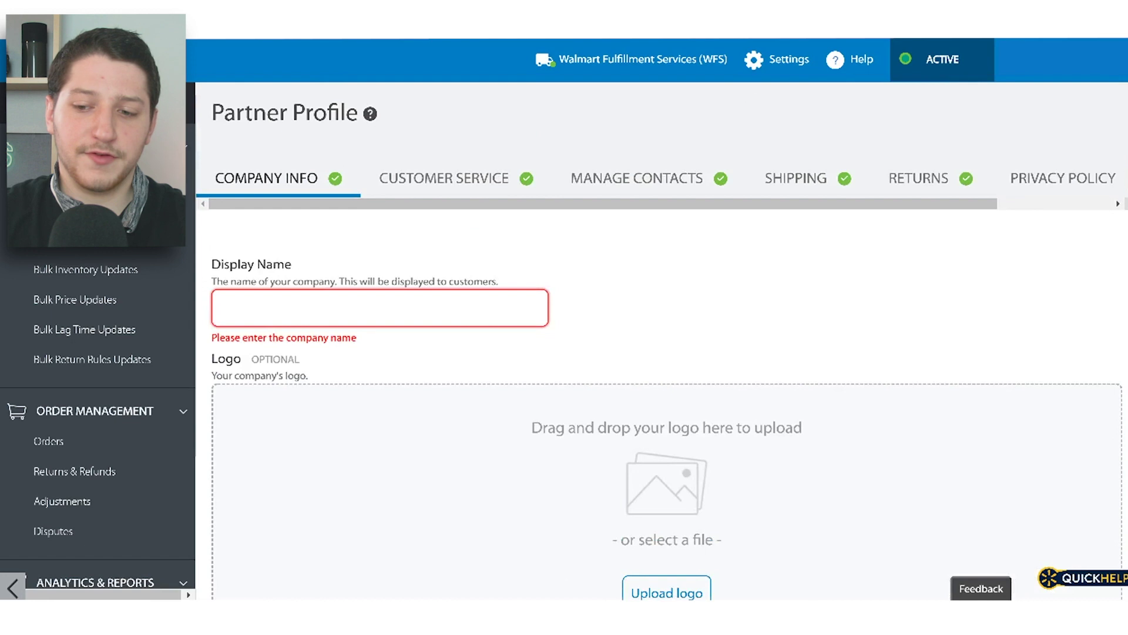
scroll(662, 340, "down", 1)
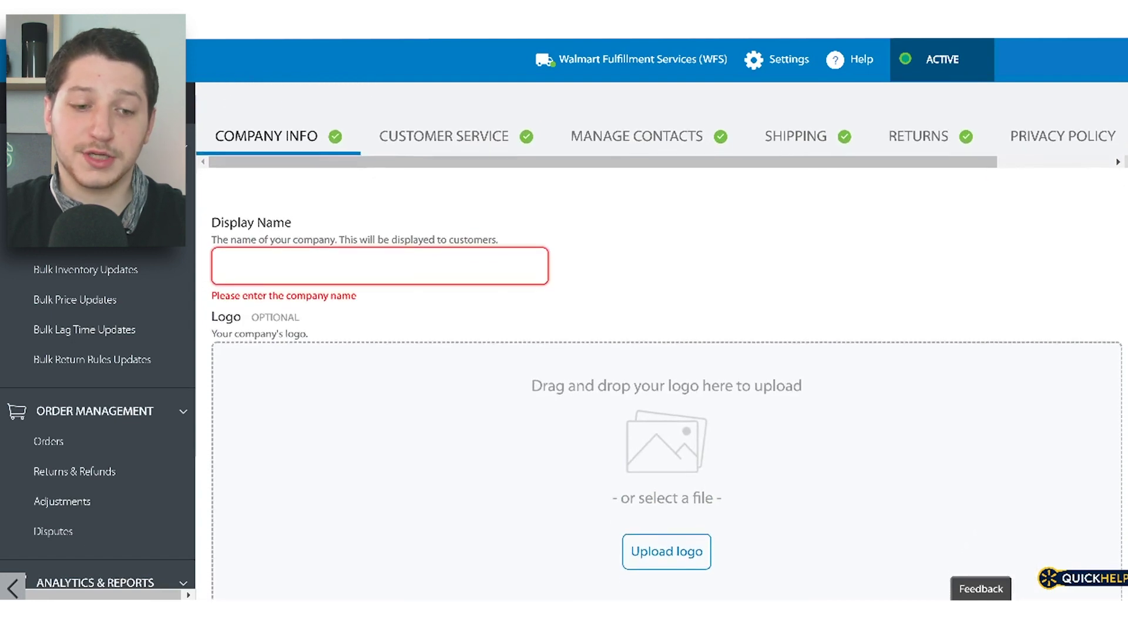
scroll(661, 341, "down", 1)
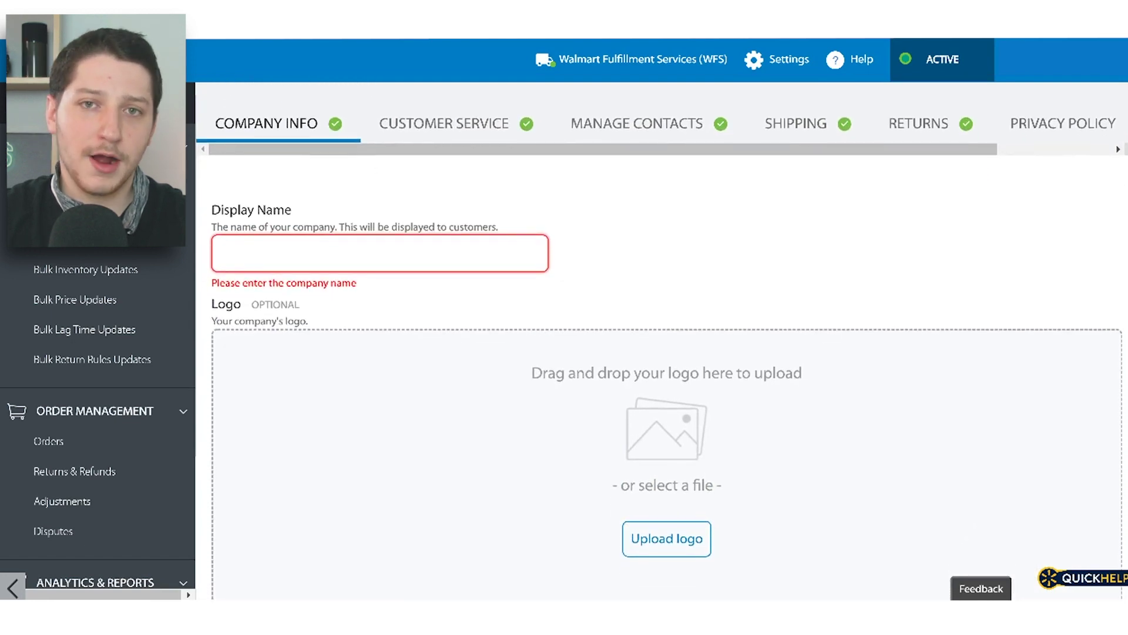
scroll(662, 341, "down", 2)
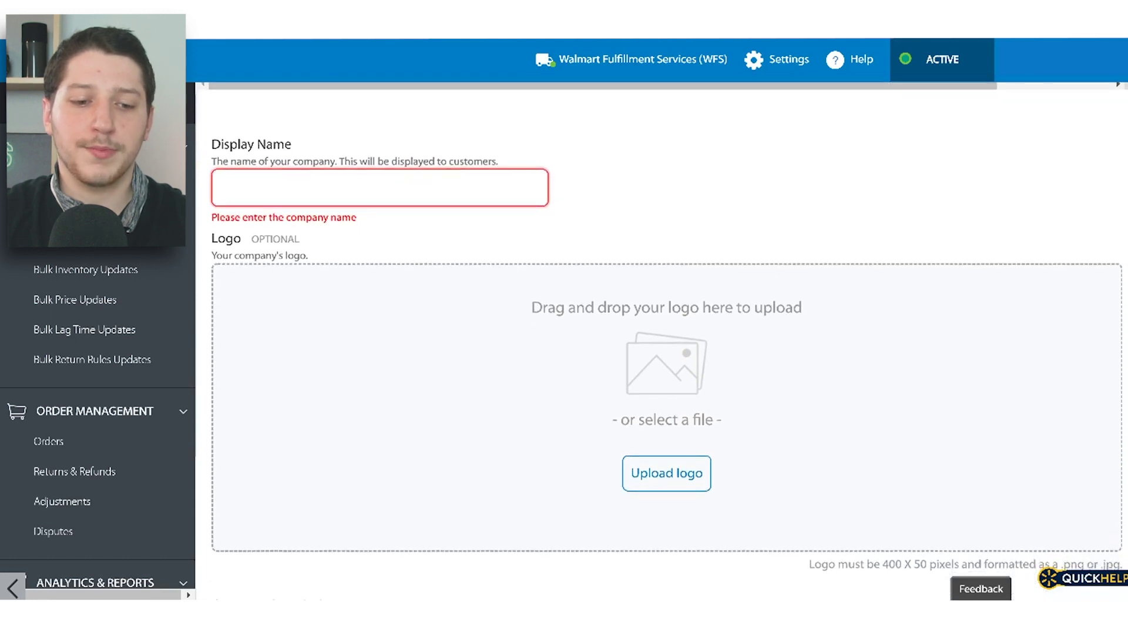
scroll(672, 253, "down", 1)
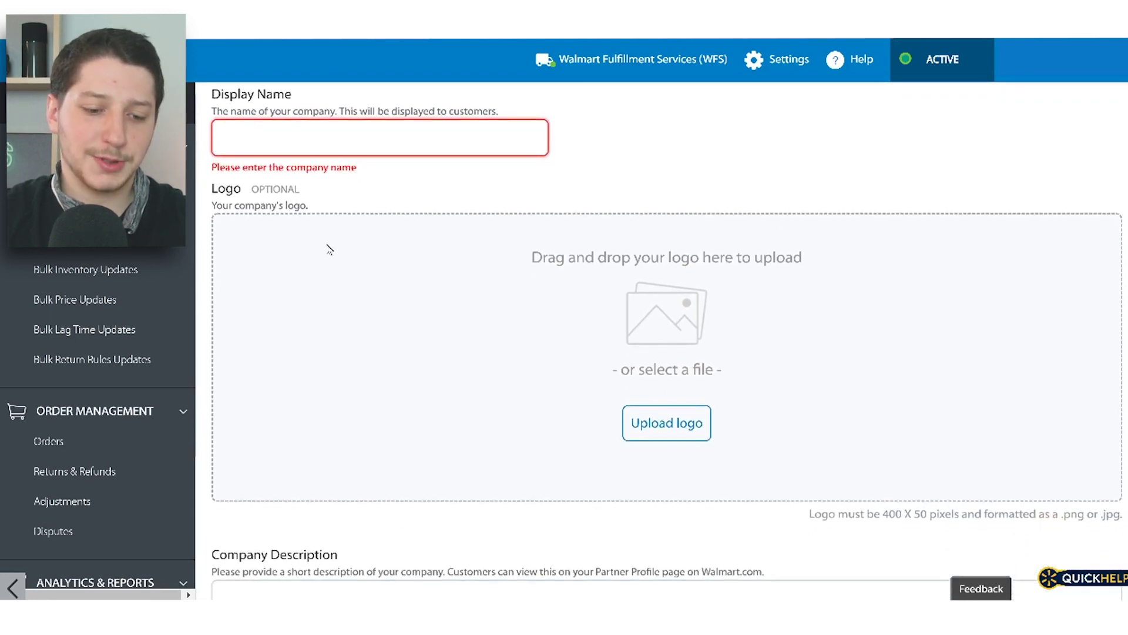
scroll(450, 318, "down", 3)
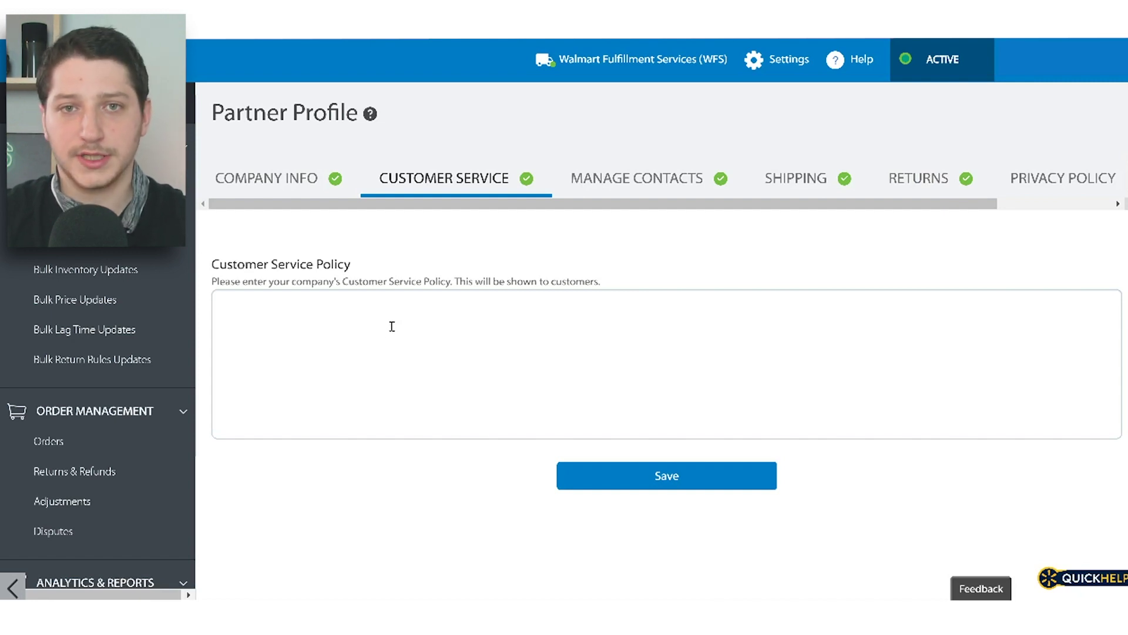
Show the Manage Contacts tab and scroll through every contact group table.
left_click(637, 178)
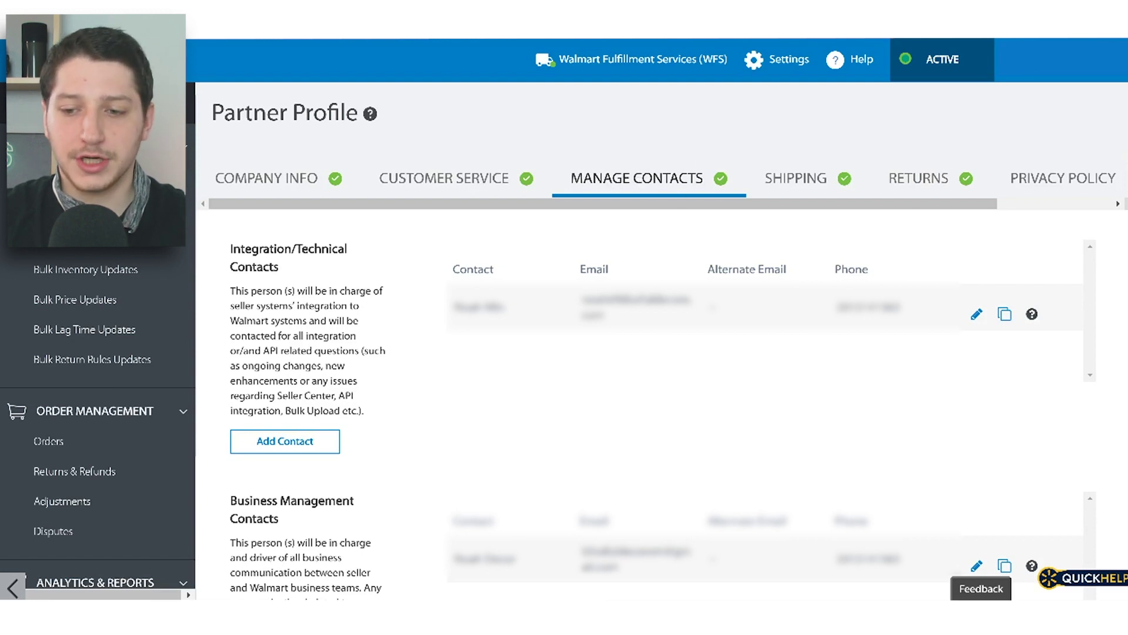
scroll(670, 346, "down", 2)
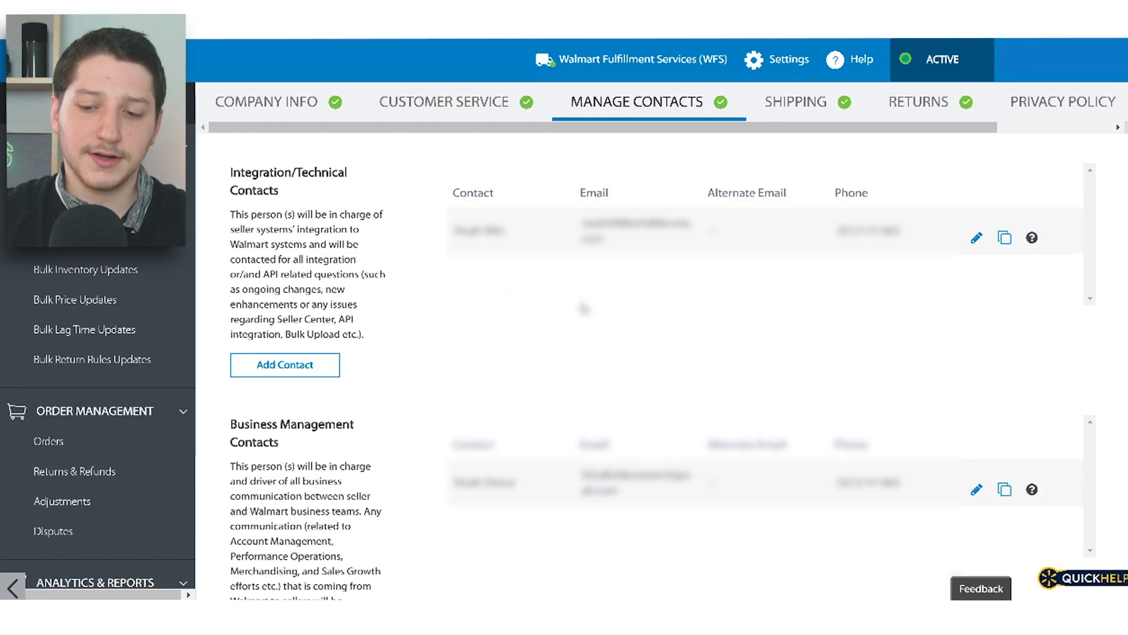
scroll(512, 291, "down", 3)
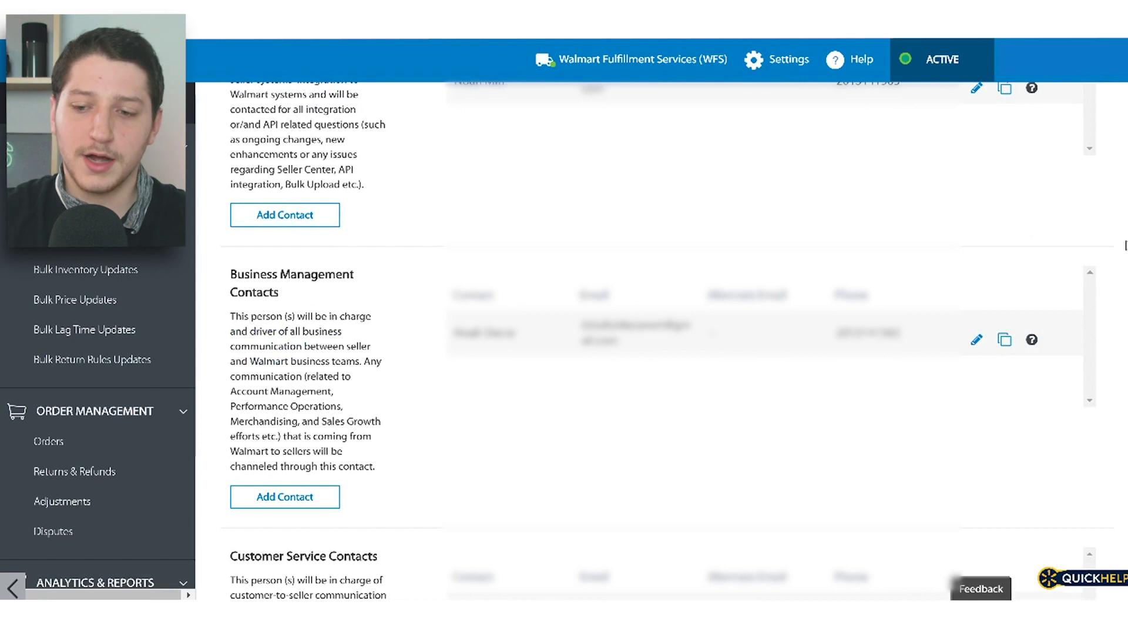
scroll(668, 341, "down", 8)
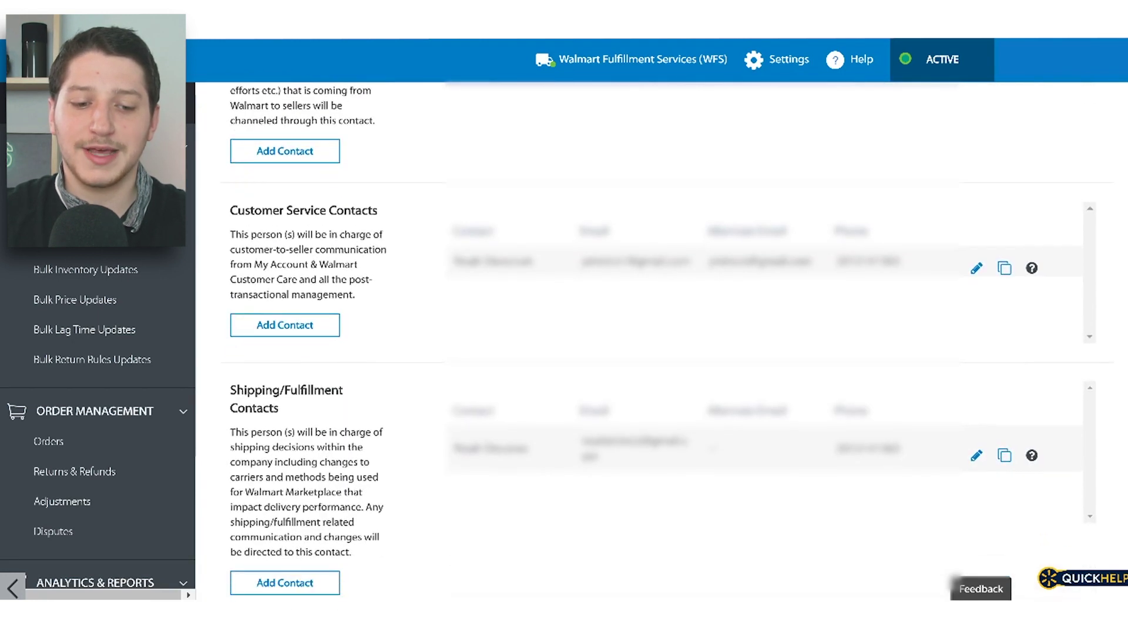
scroll(668, 341, "down", 2)
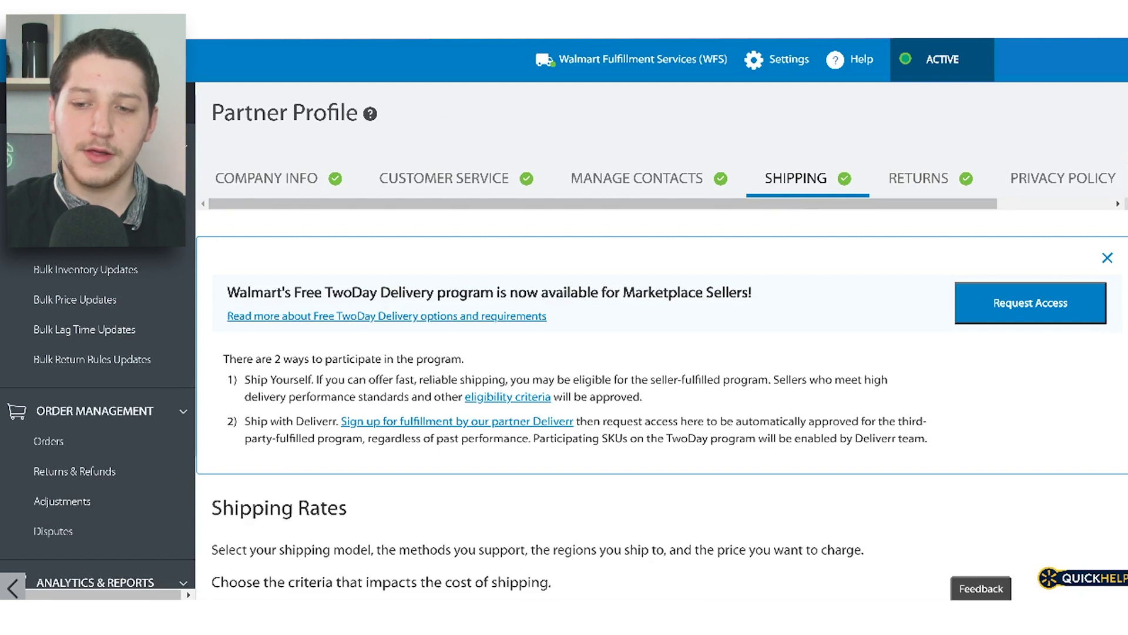
scroll(422, 276, "down", 6)
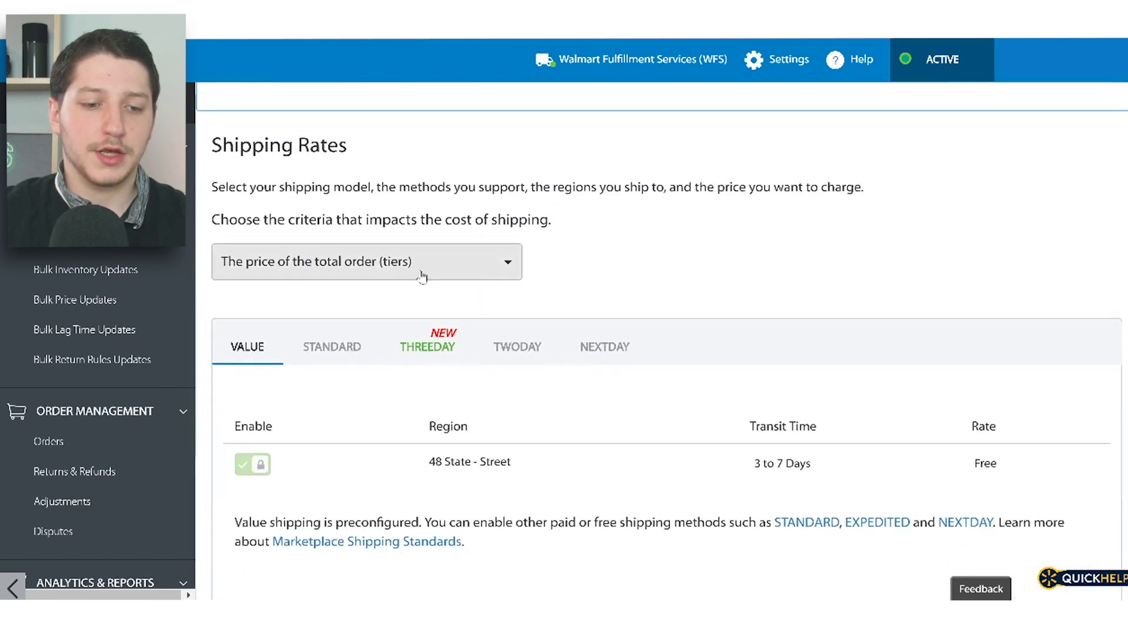
left_click(414, 277)
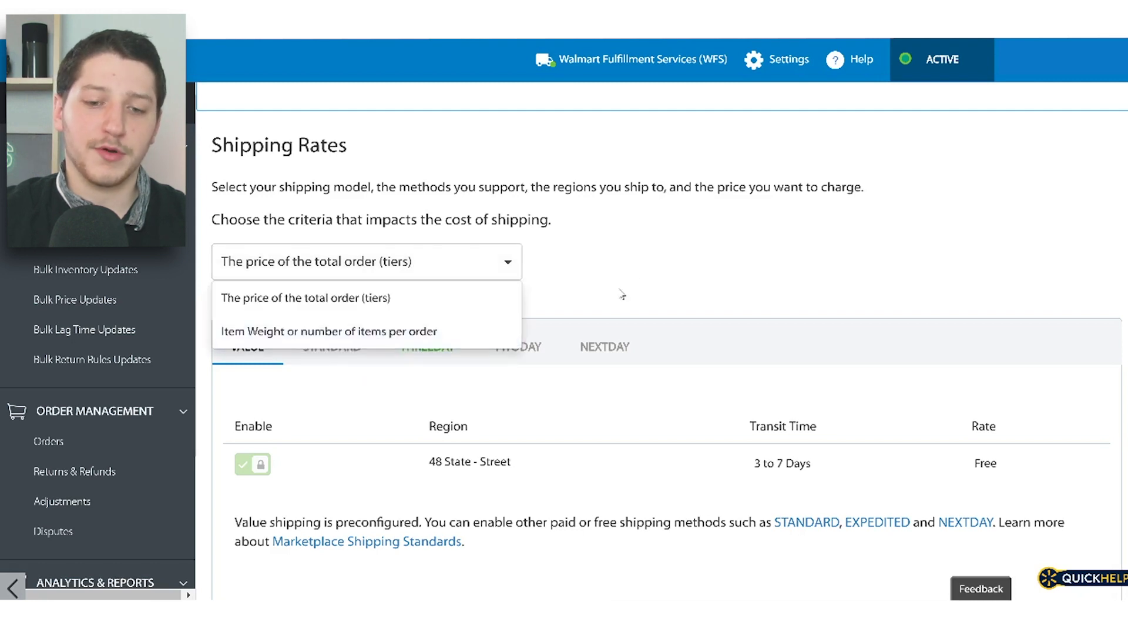
left_click(638, 273)
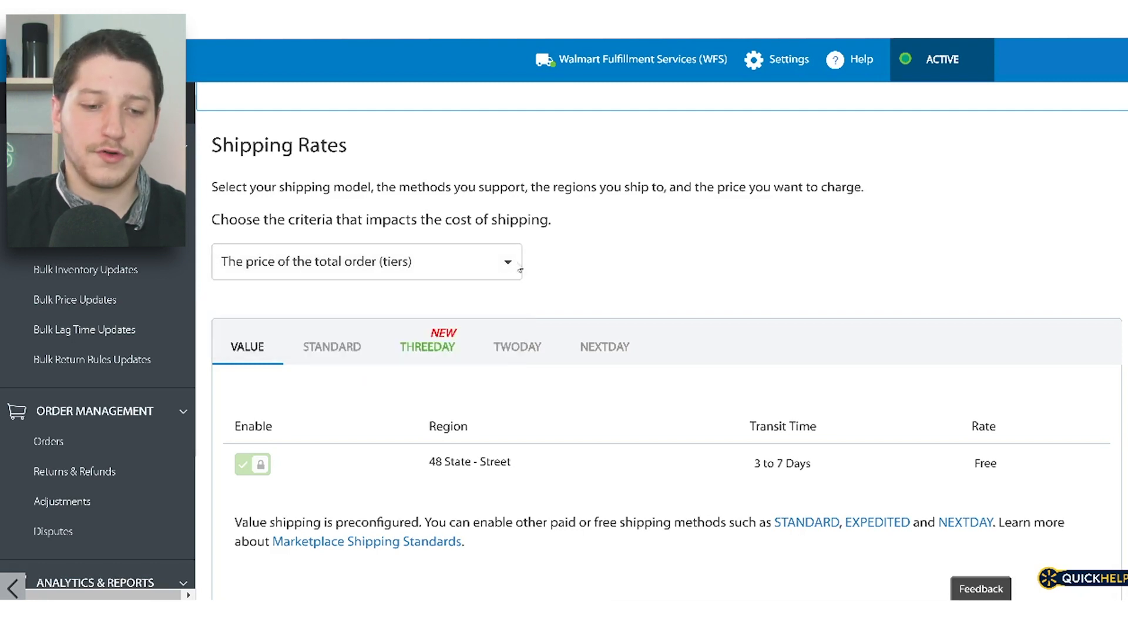
scroll(564, 276, "down", 3)
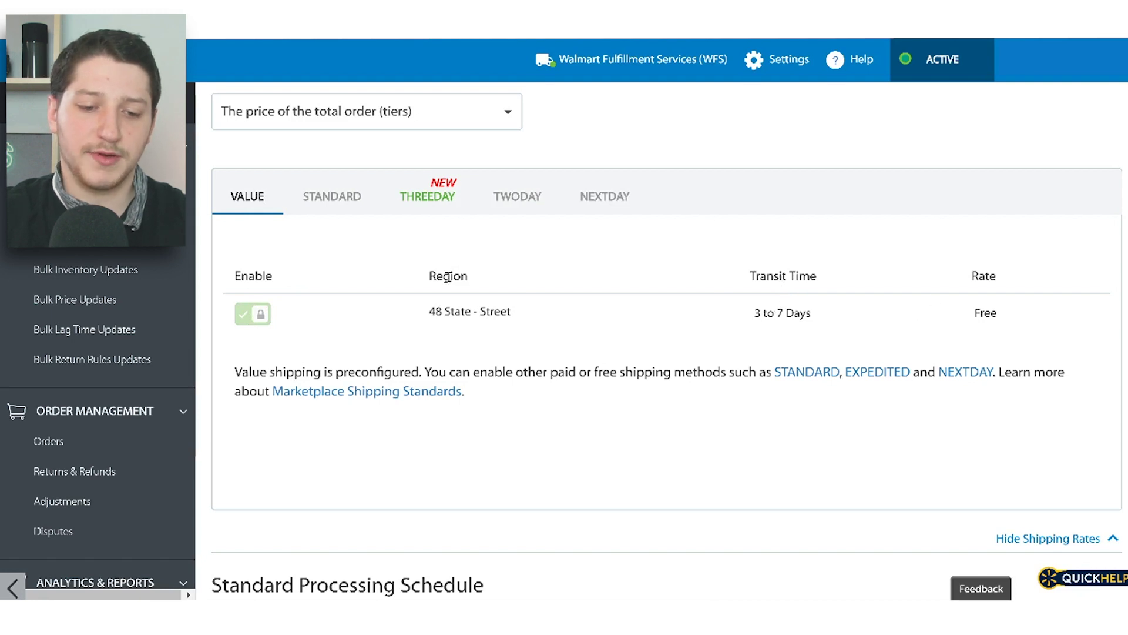
Review the Standard, ThreeDay, TwoDay and NEXTDAY shipping rate tabs in turn.
left_click(344, 201)
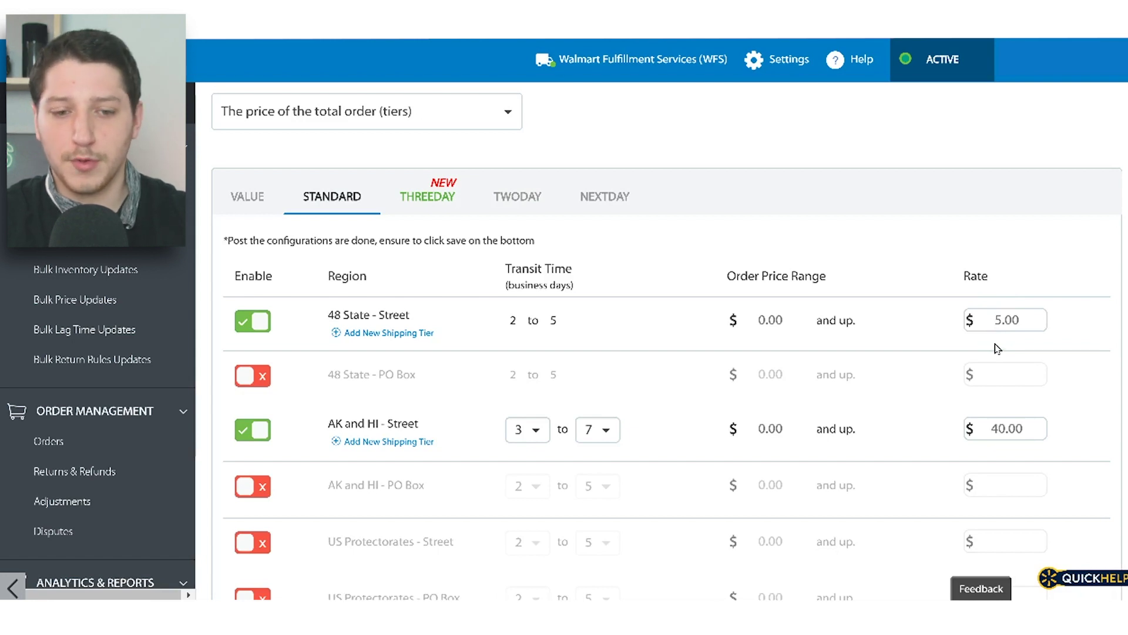
left_click(446, 197)
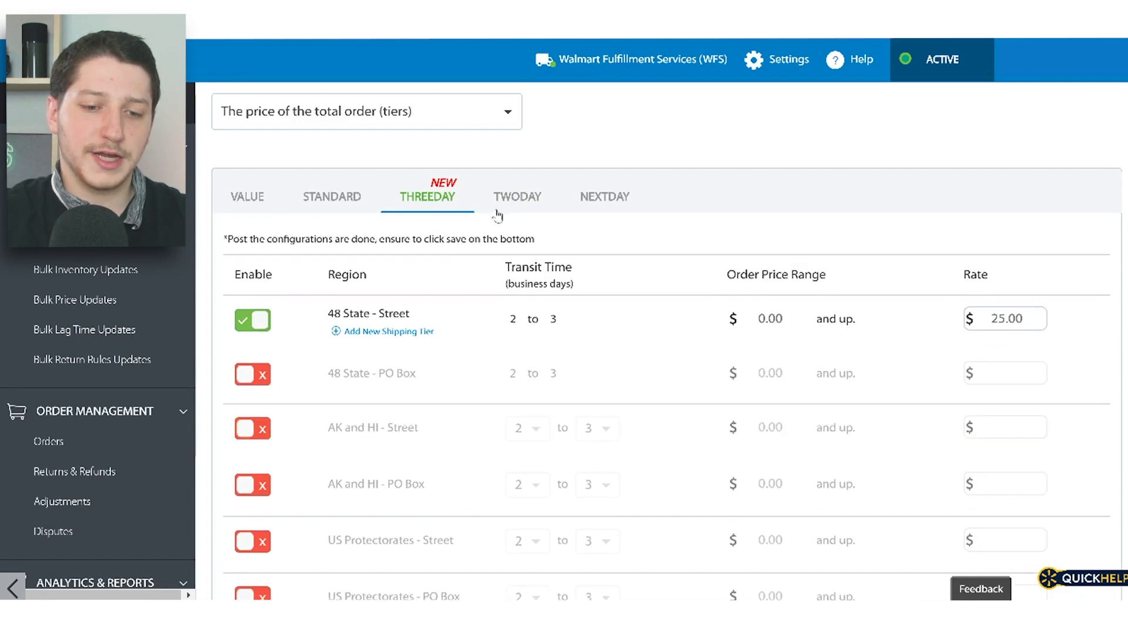
left_click(529, 206)
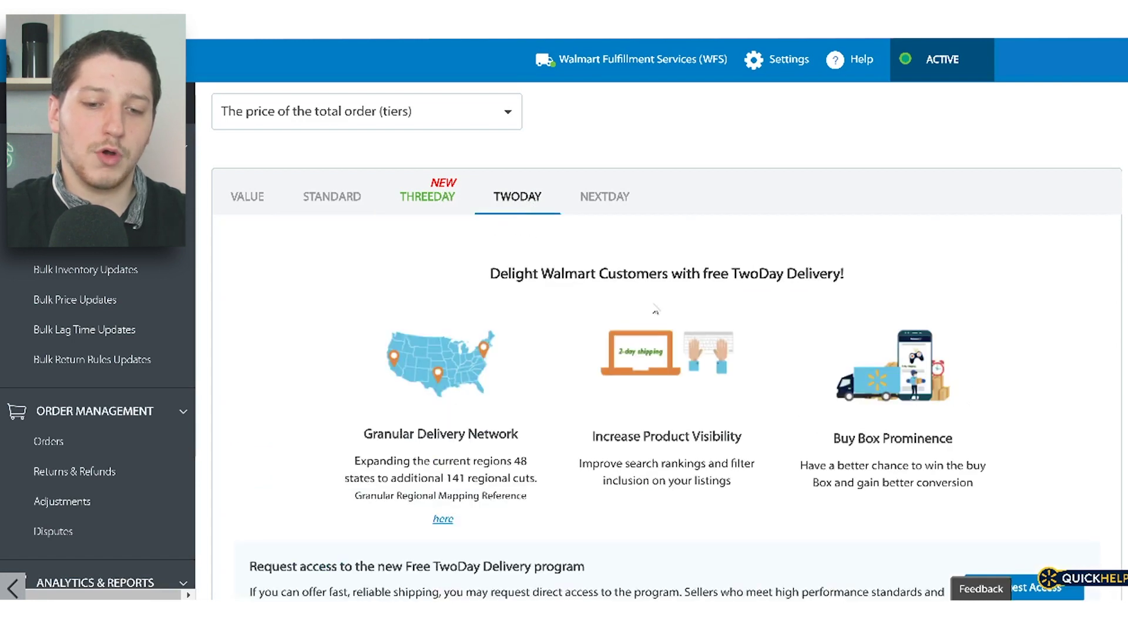
scroll(773, 318, "down", 1)
scroll(773, 318, "down", 3)
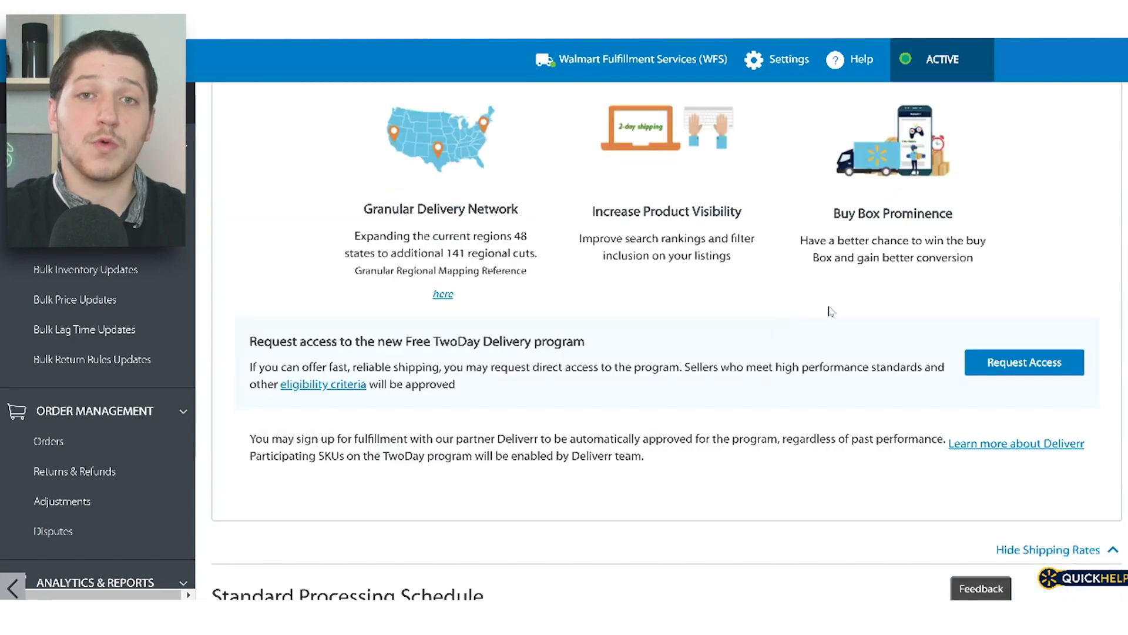
scroll(830, 311, "up", 3)
left_click(605, 175)
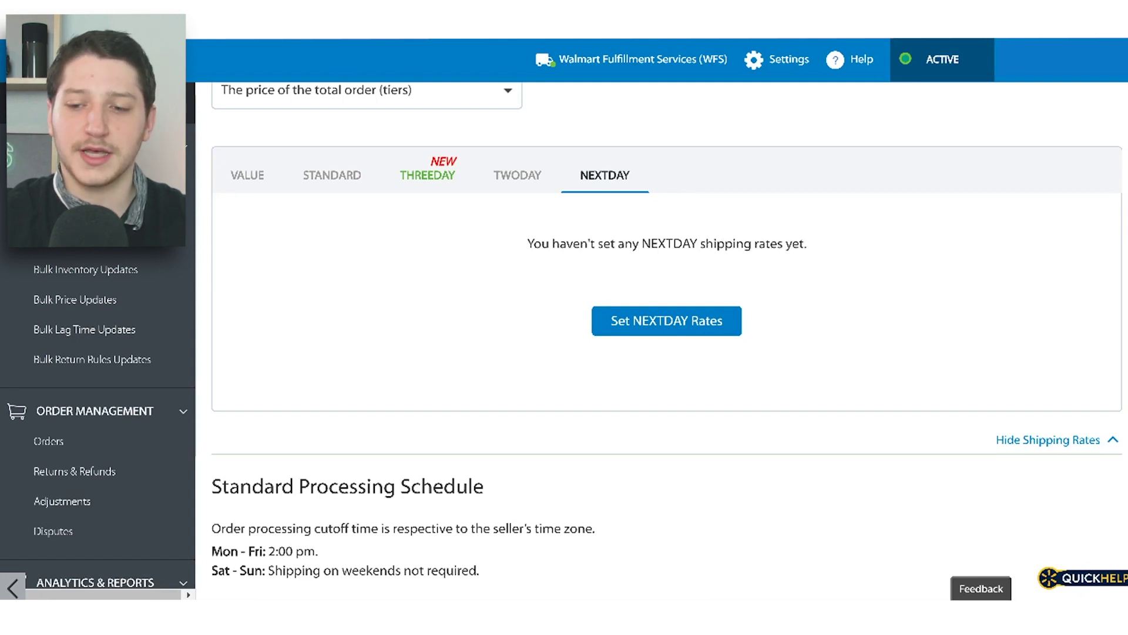
Review the Standard Processing Schedule and Additional Days Off, then edit the Shipping Policy box.
scroll(814, 244, "down", 3)
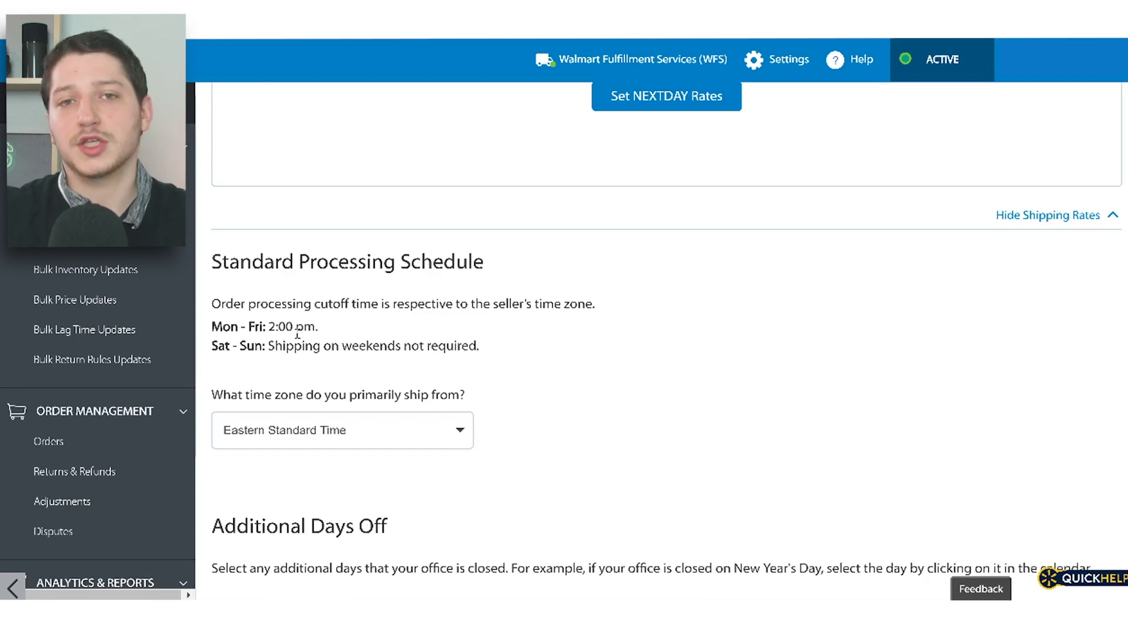
scroll(298, 335, "down", 5)
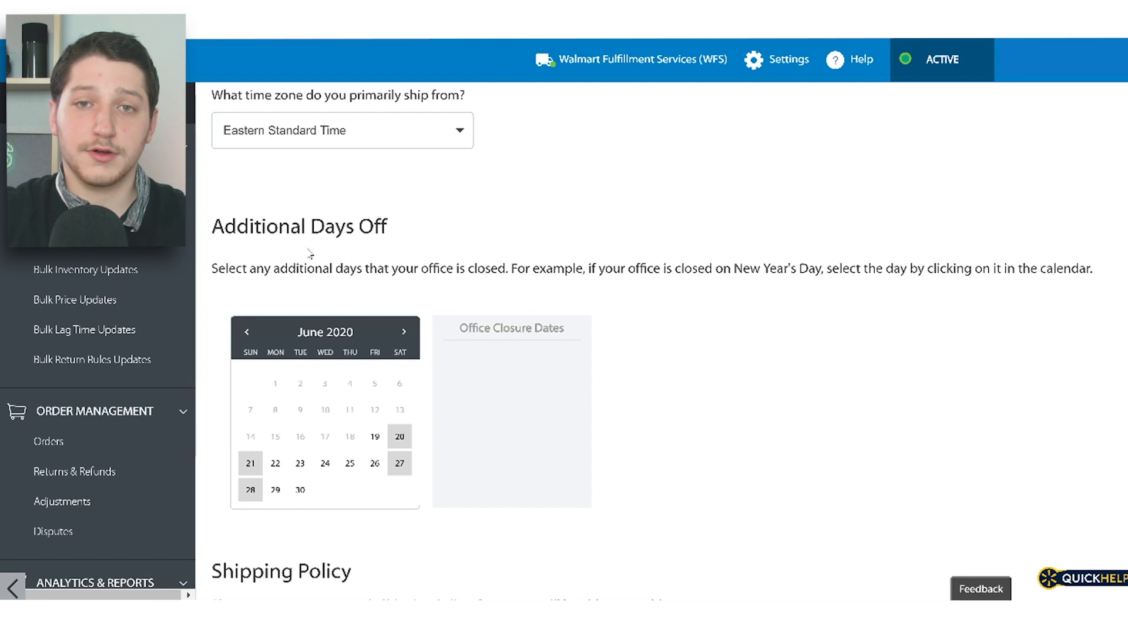
mouse_move(398, 451)
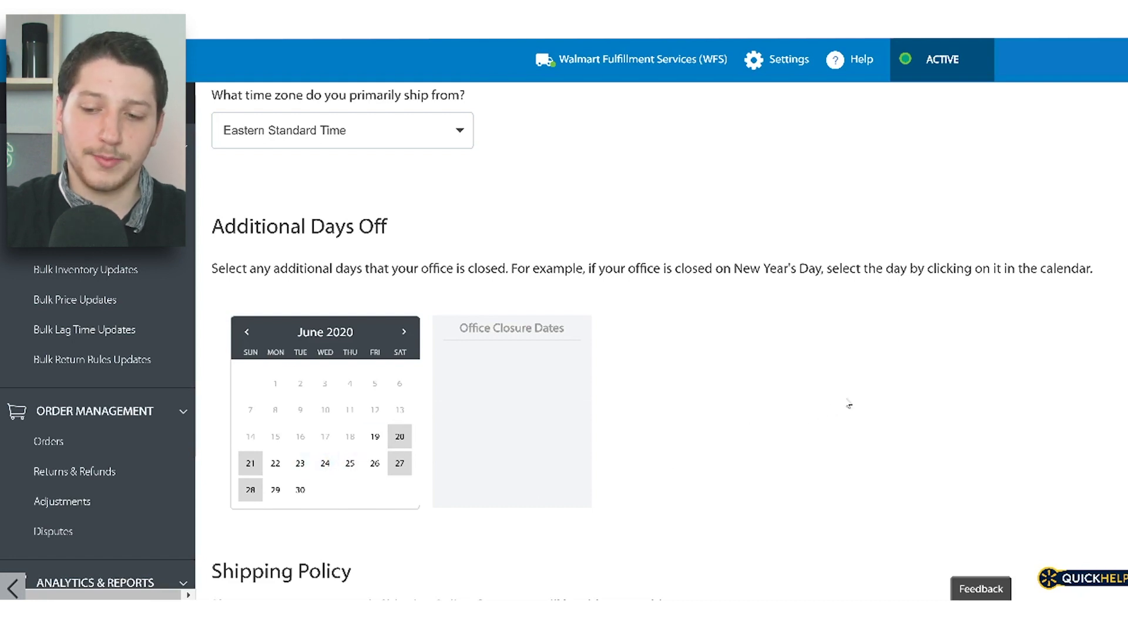
scroll(479, 333, "down", 5)
left_click(480, 332)
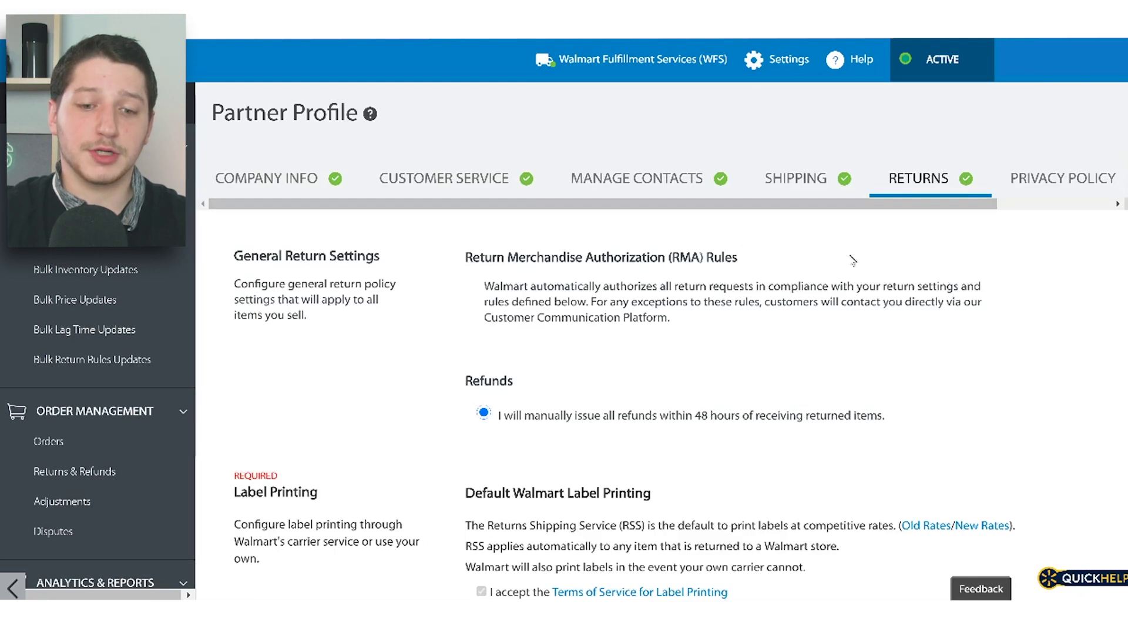
Read through the return rules on the RETURNS tab, then show the Privacy Policy settings.
scroll(1123, 257, "down", 5)
scroll(1122, 257, "down", 2)
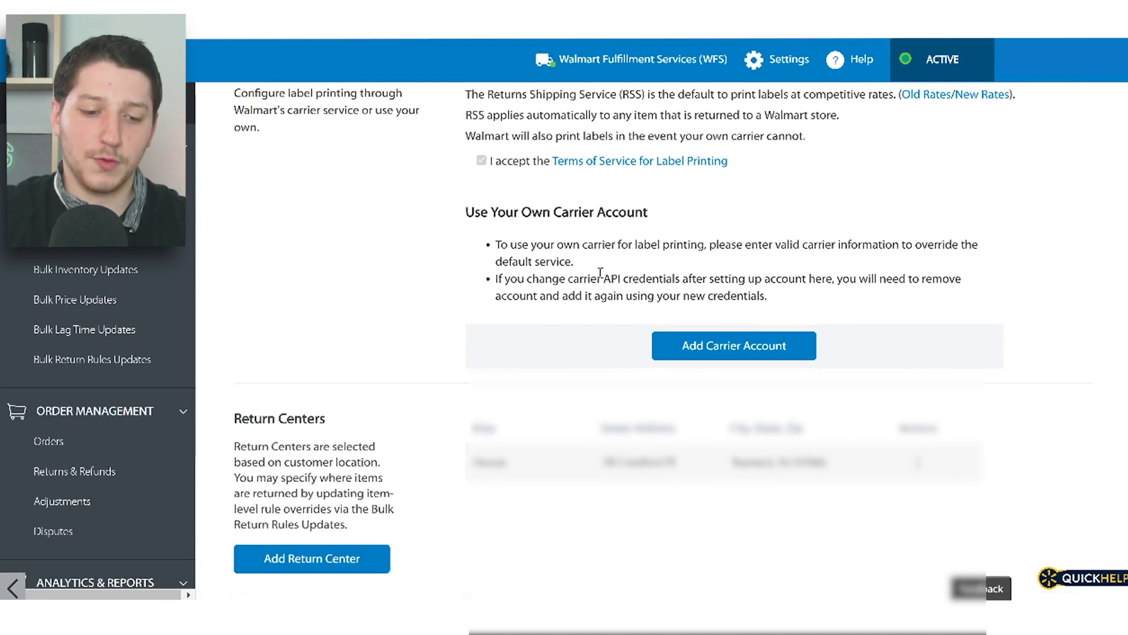
scroll(630, 292, "down", 5)
scroll(608, 280, "up", 4)
scroll(365, 267, "down", 5)
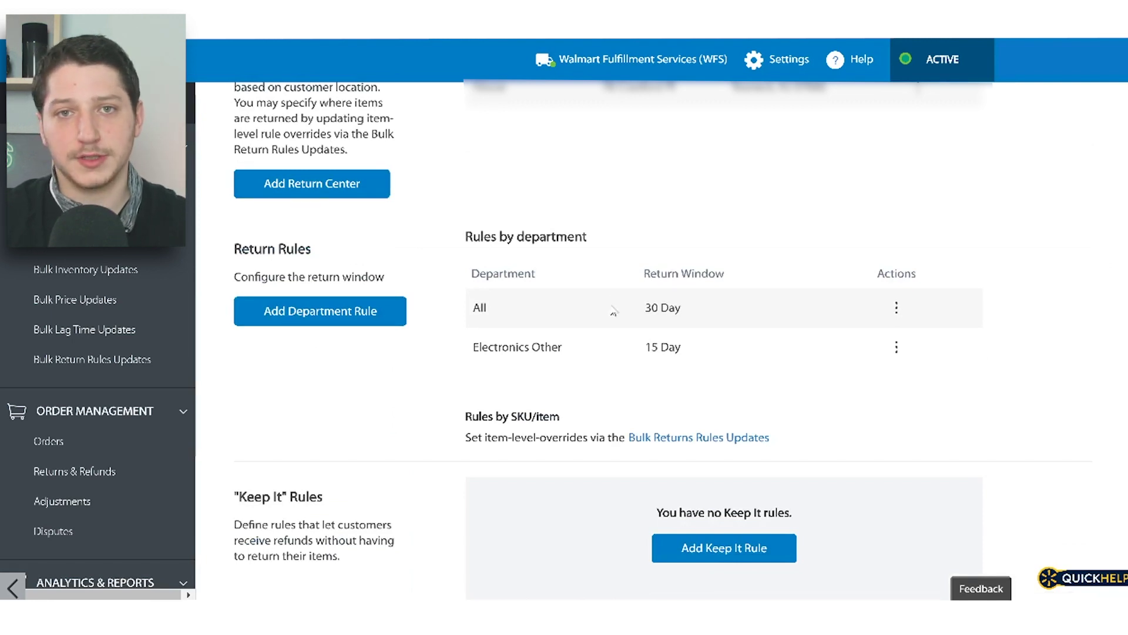
scroll(614, 310, "up", 8)
left_click(975, 196)
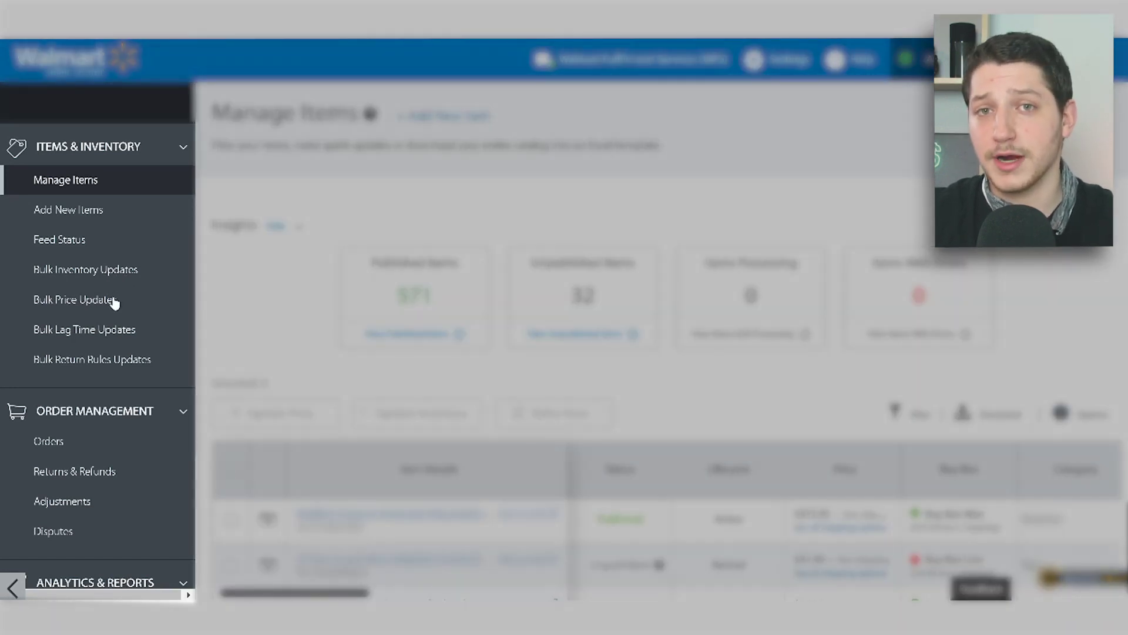
scroll(90, 242, "down", 3)
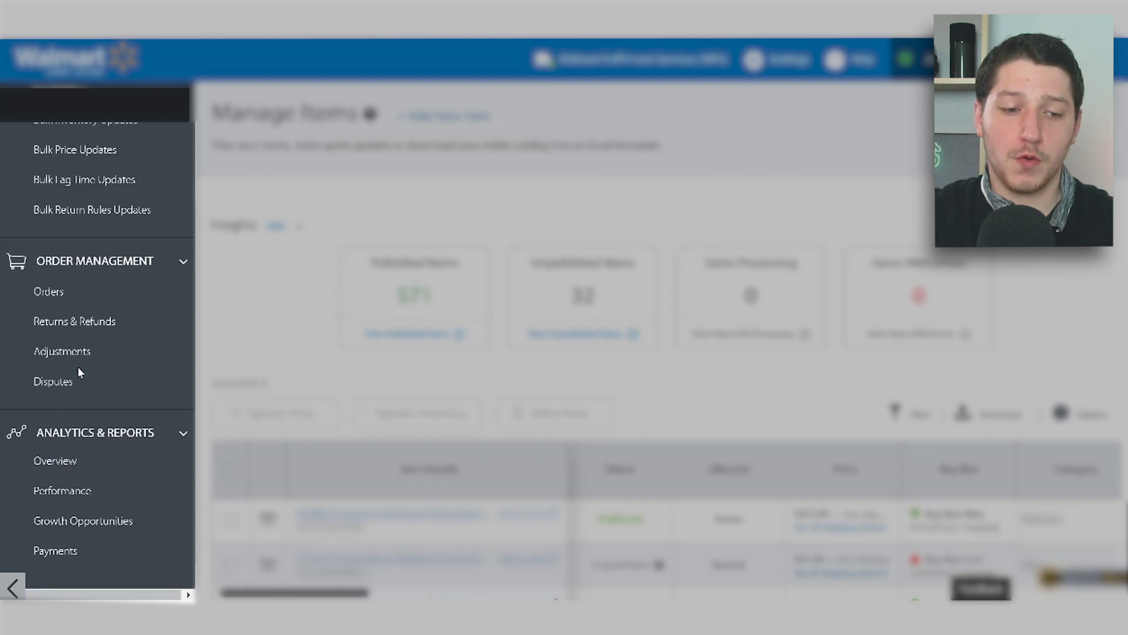
scroll(103, 412, "down", 1)
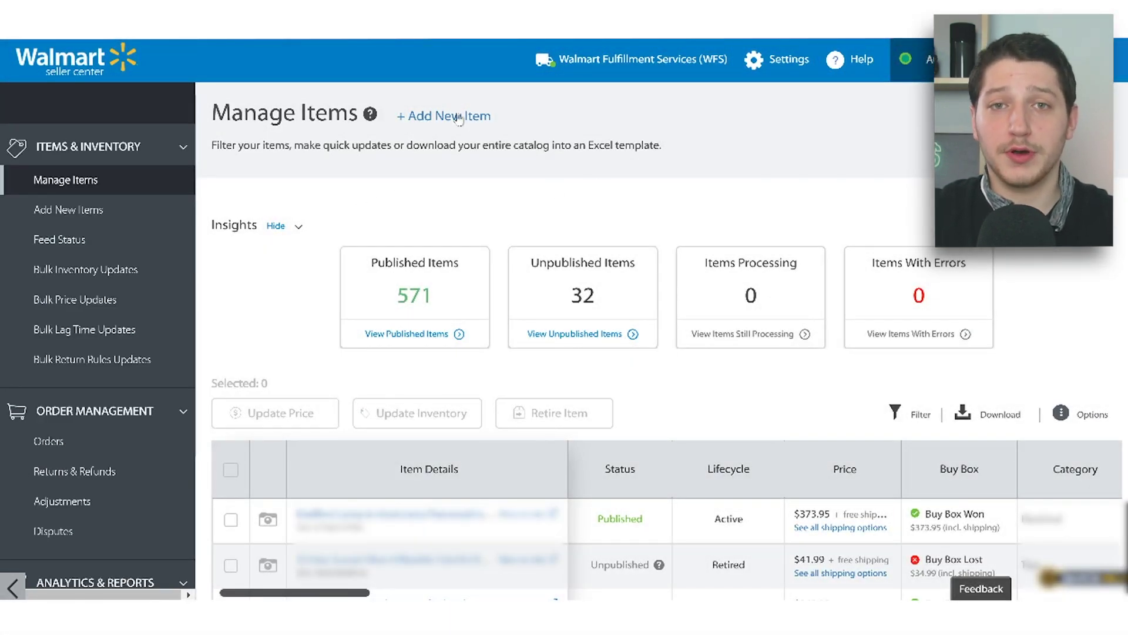
left_click(450, 117)
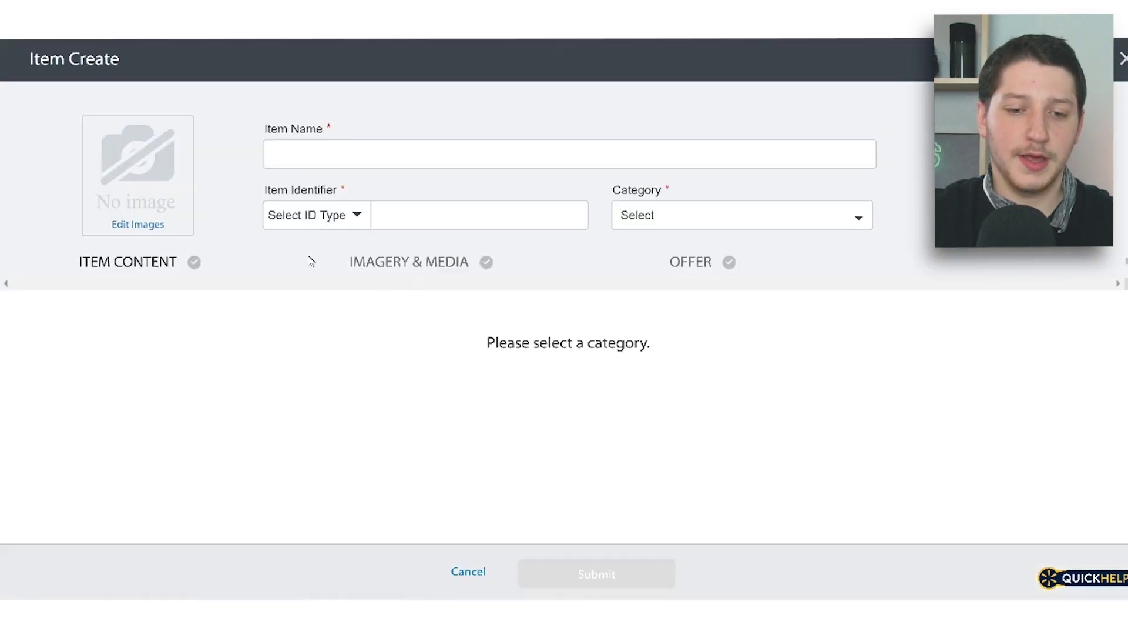
left_click(321, 155)
left_click(449, 217)
left_click(723, 221)
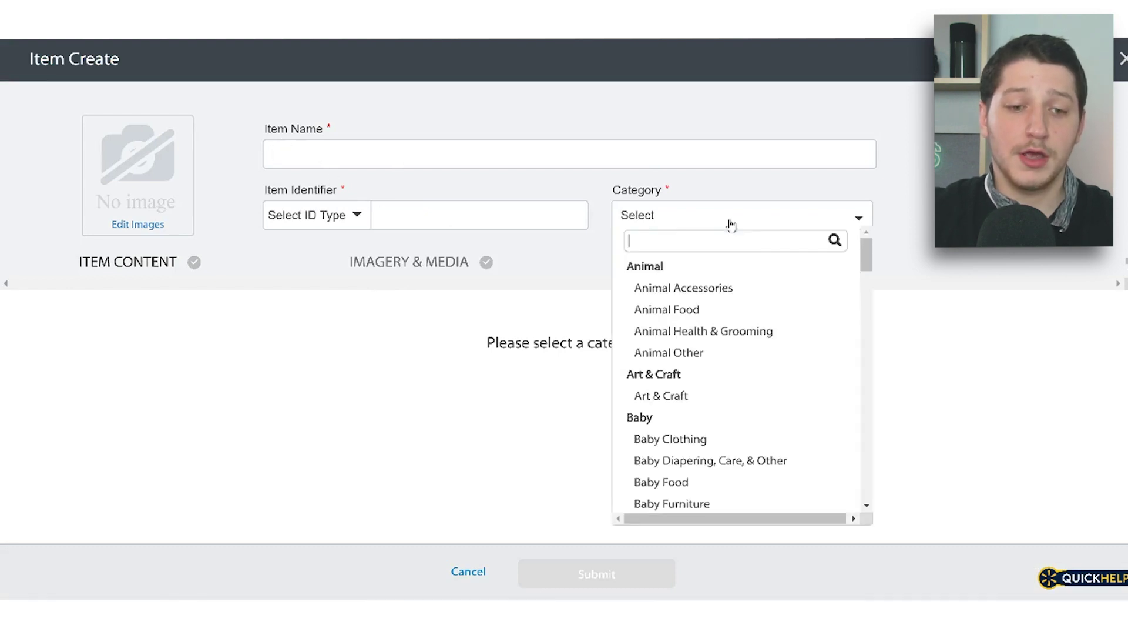
left_click(486, 217)
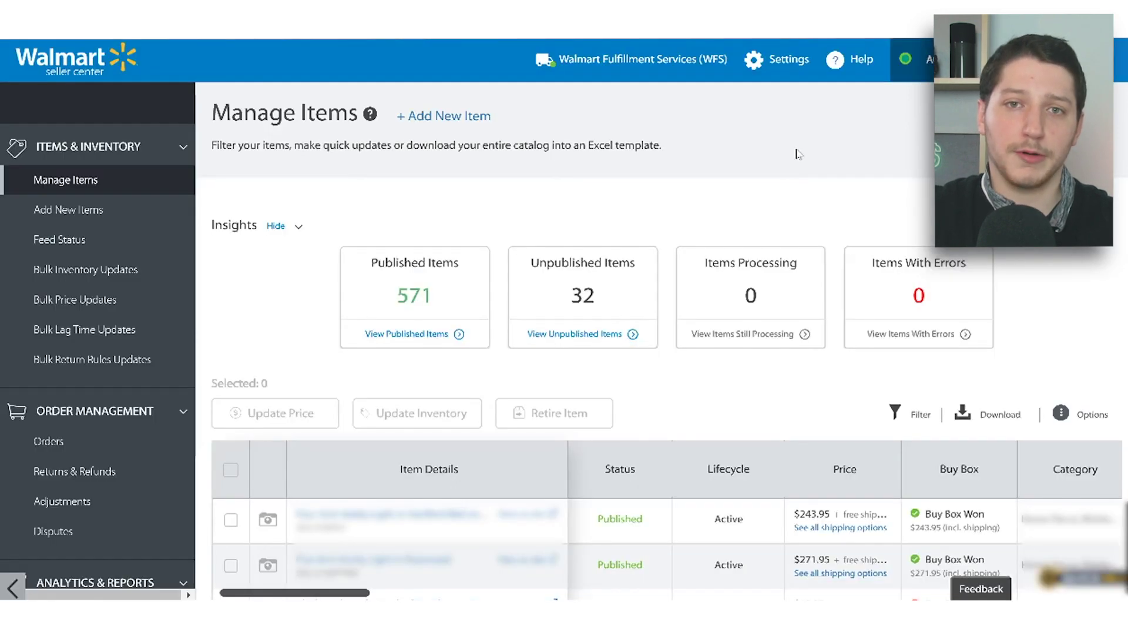
Go to the Add New Items page from the sidebar.
left_click(78, 219)
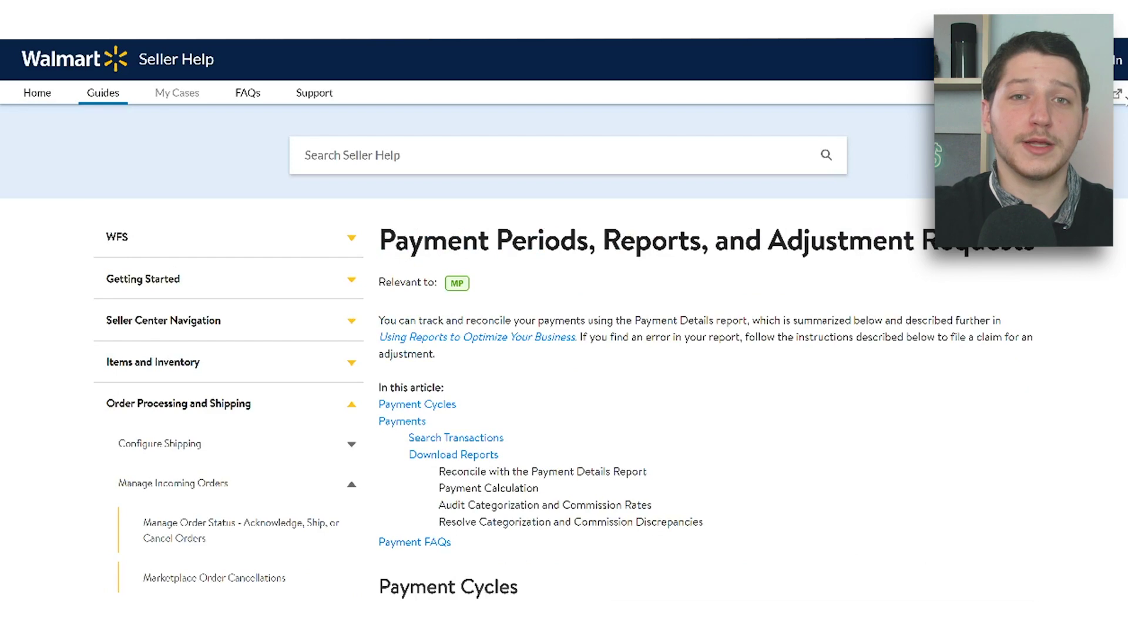
Scroll through the Payment Periods, Reports, and Adjustment Requests article.
scroll(564, 352, "down", 10)
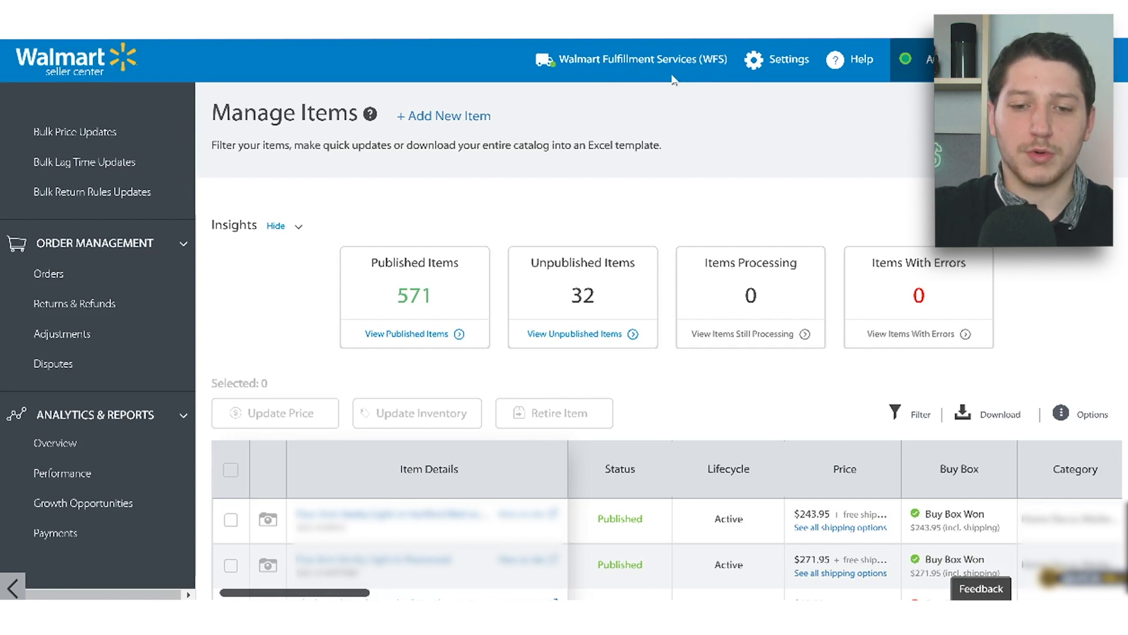
Bring up the Walmart Fulfillment Services (WFS) offer from the header link.
left_click(592, 67)
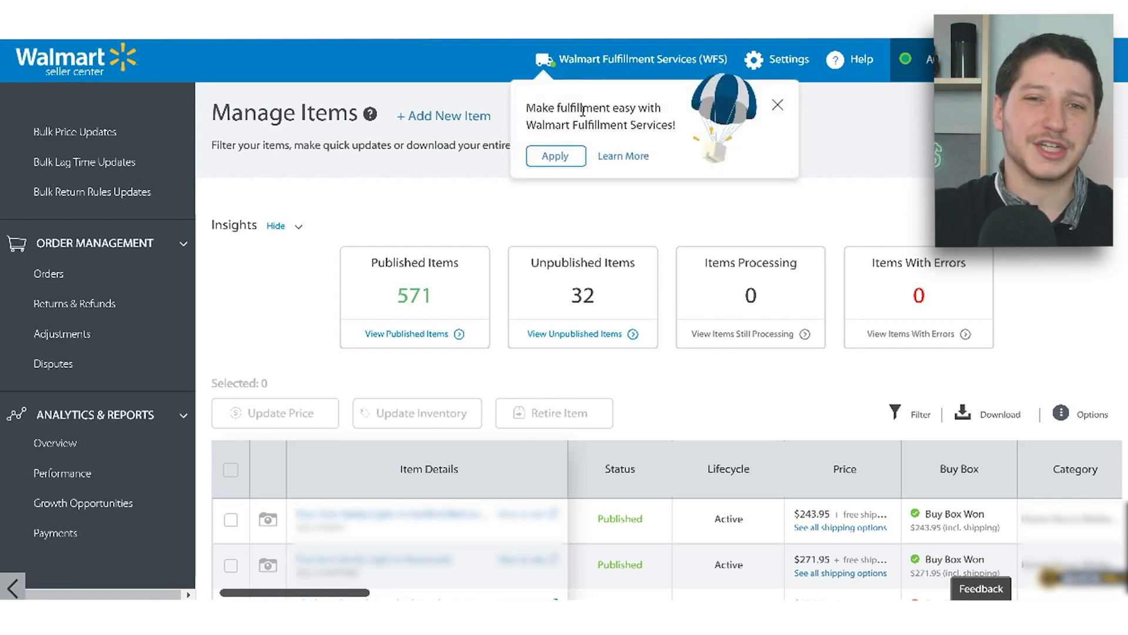